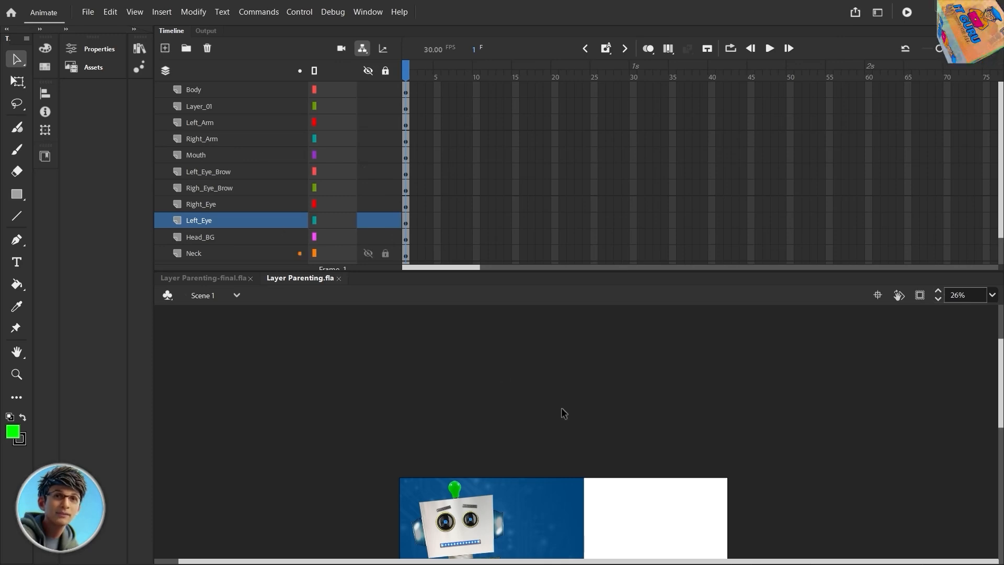
# Switch to Layer Parenting-final.fla and move the robot's body slightly to test how its linked parts follow.
pyautogui.scroll(-3, 448, 390)
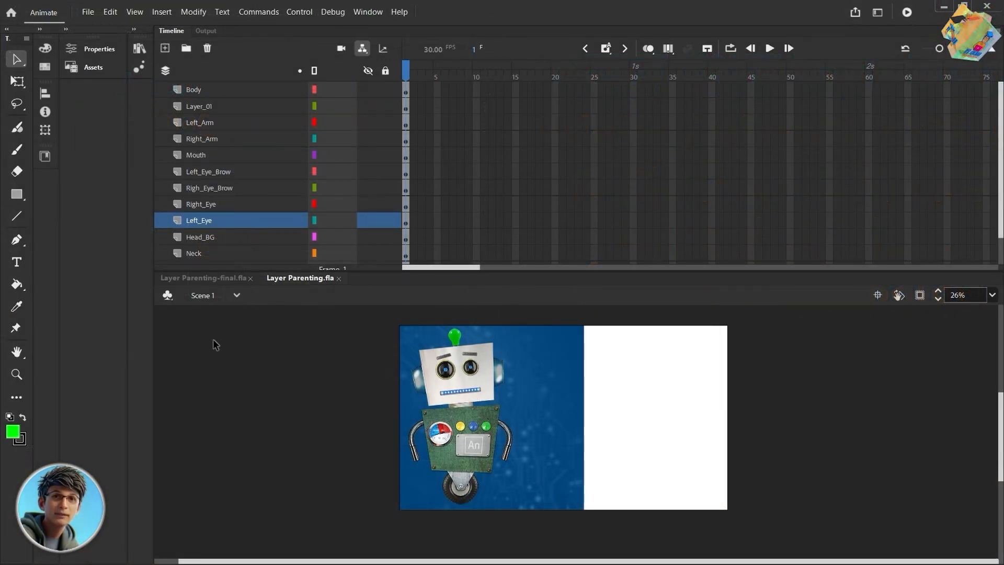
pyautogui.click(204, 277)
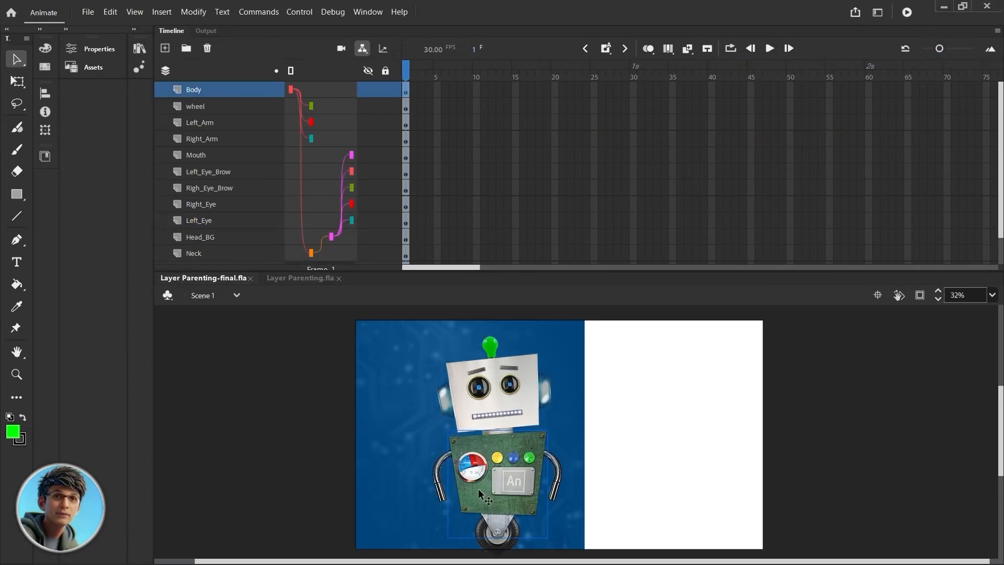
pyautogui.moveTo(478, 488); pyautogui.dragTo(455, 483)
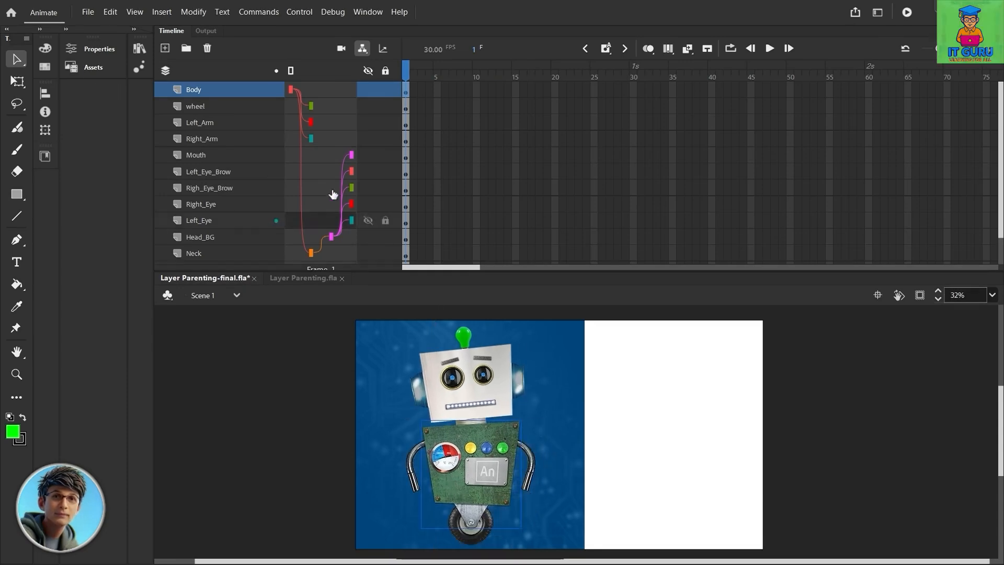
# In Layer Parenting.fla, move the unlinked robot body away from its parts and try moving the head to compare.
pyautogui.click(288, 278)
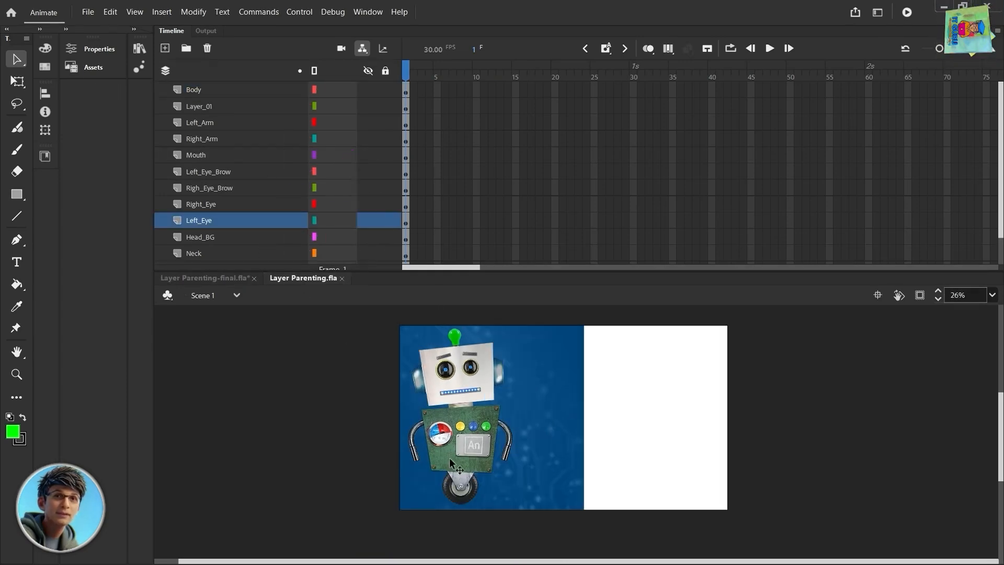
pyautogui.click(451, 463)
pyautogui.moveTo(451, 463); pyautogui.dragTo(525, 465)
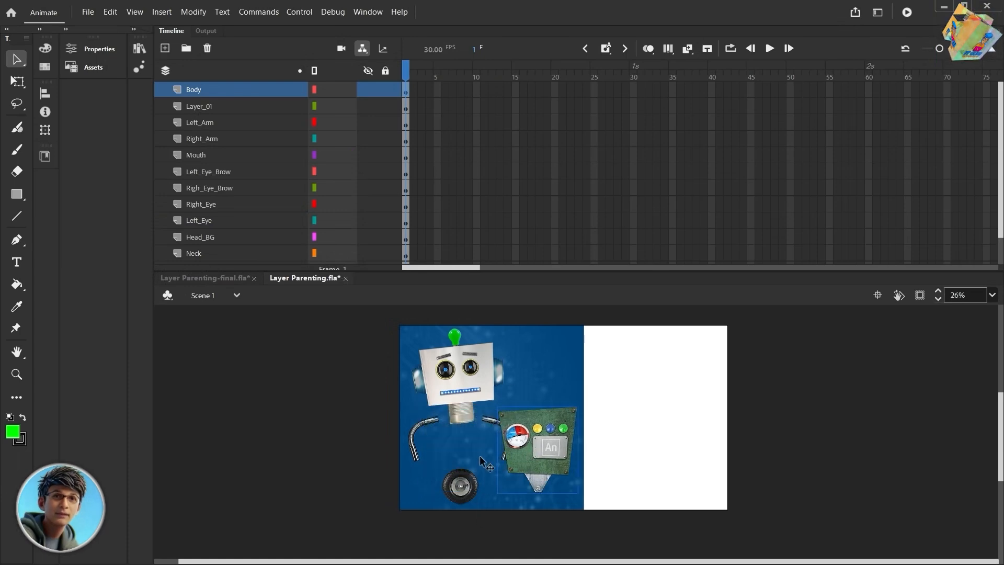
pyautogui.click(490, 425)
pyautogui.click(458, 491)
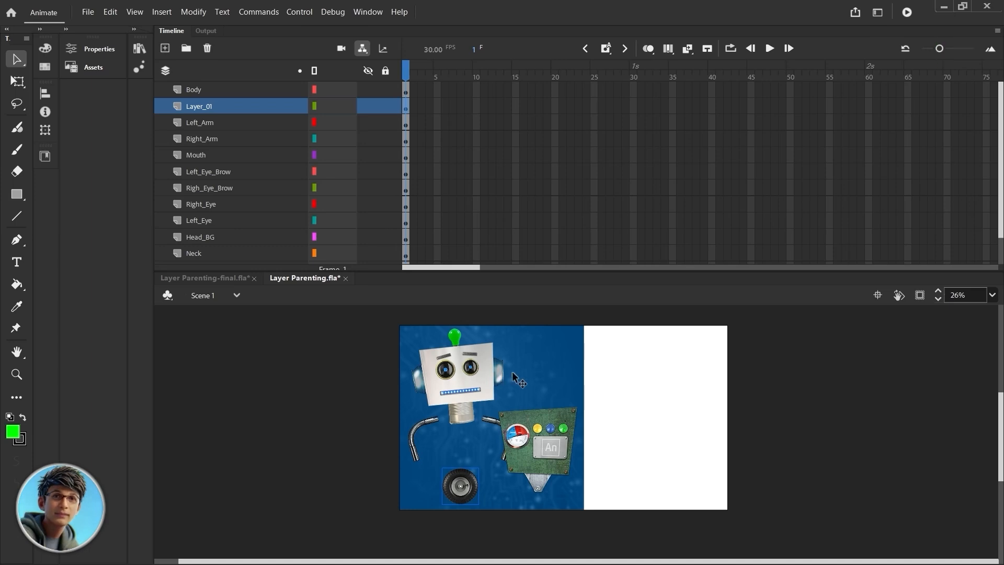
pyautogui.moveTo(502, 374); pyautogui.dragTo(533, 375)
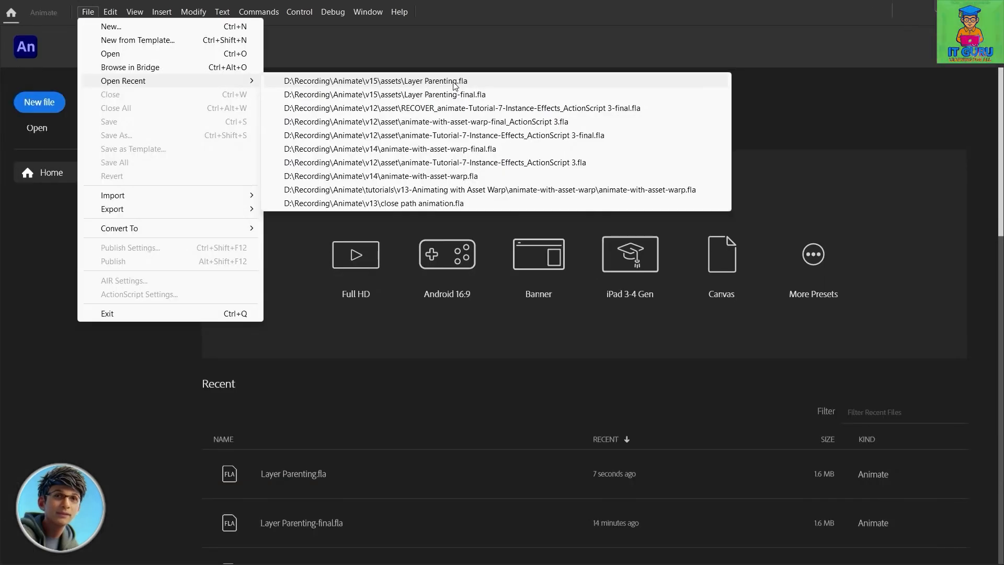
# Reopen Layer Parenting.fla from the recent files and show the layer parenting view in the timeline.
pyautogui.click(453, 81)
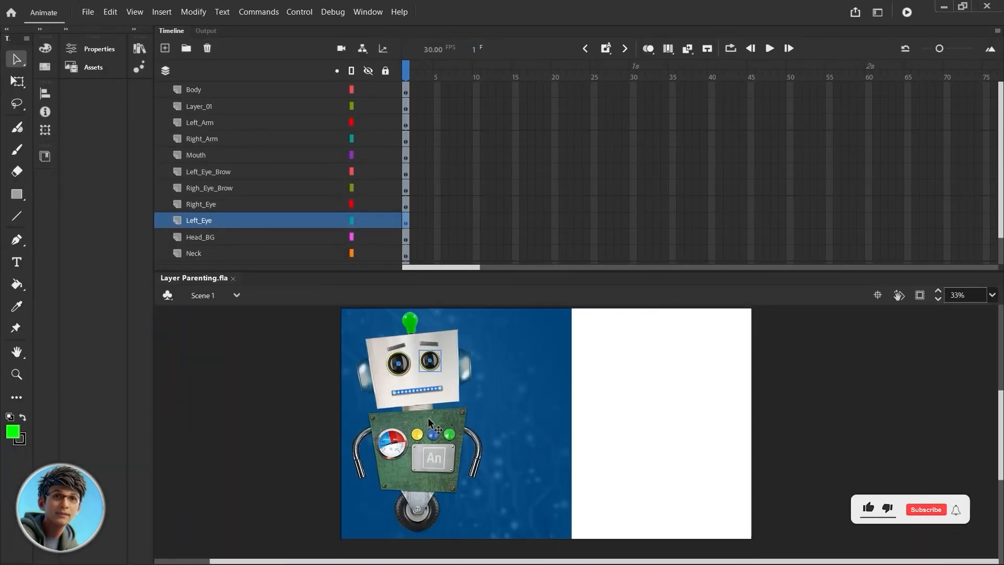
pyautogui.press('space')
pyautogui.moveTo(630, 422)
pyautogui.mouseDown()
pyautogui.moveTo(637, 443)
pyautogui.moveTo(626, 428)
pyautogui.mouseUp()
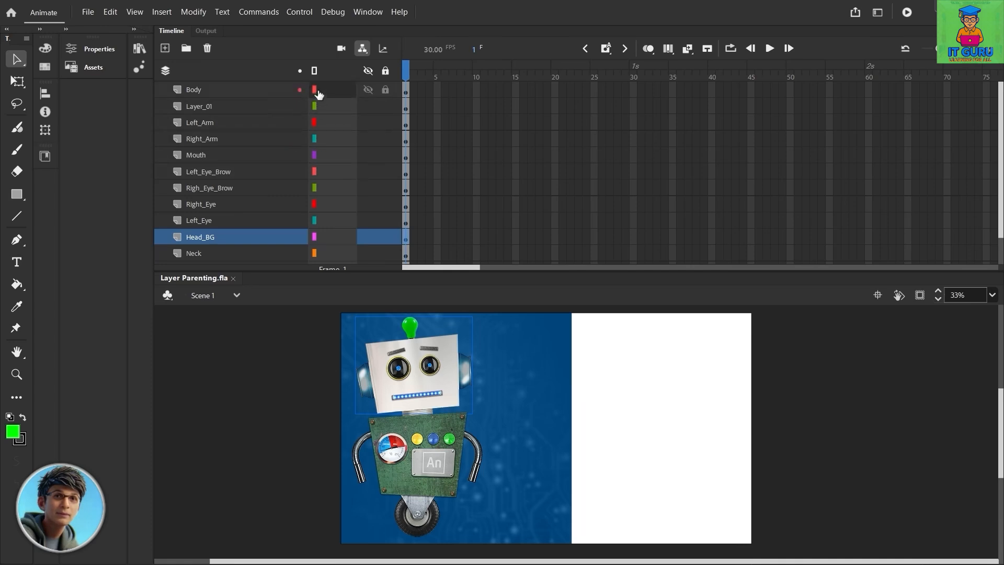
pyautogui.click(362, 48)
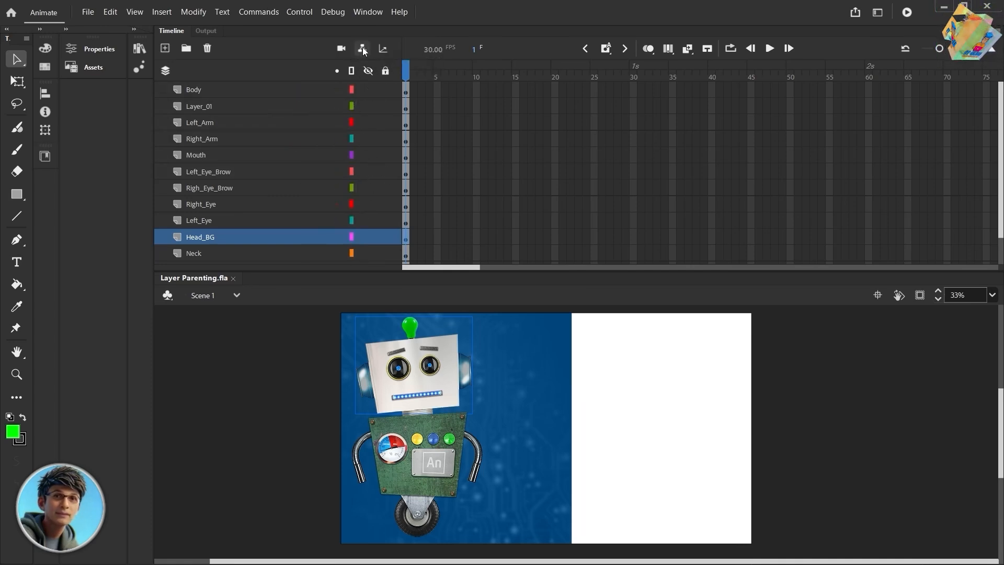
pyautogui.click(363, 49)
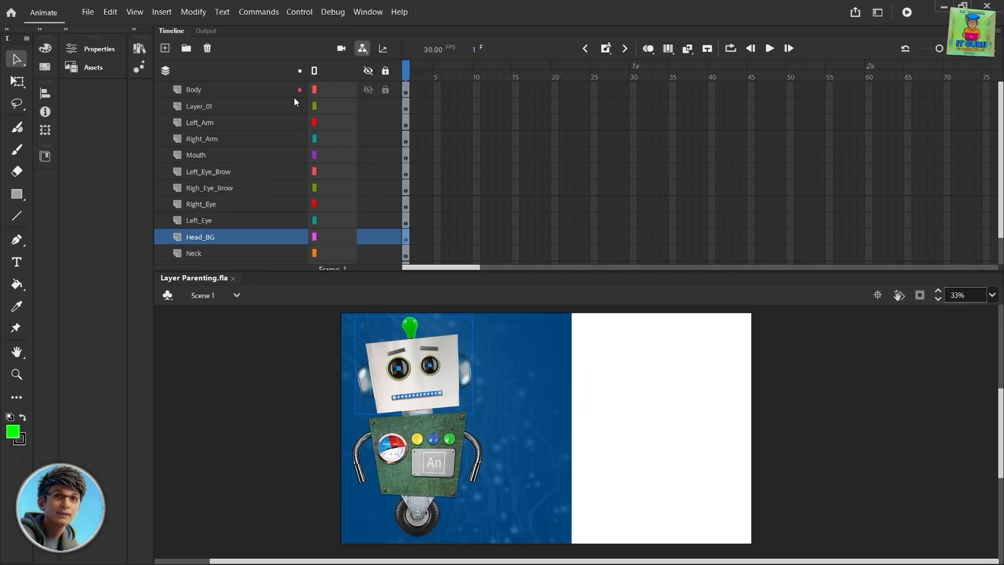
# Parent the Right_Arm and Left_Arm layers to the Body layer.
pyautogui.click(187, 89)
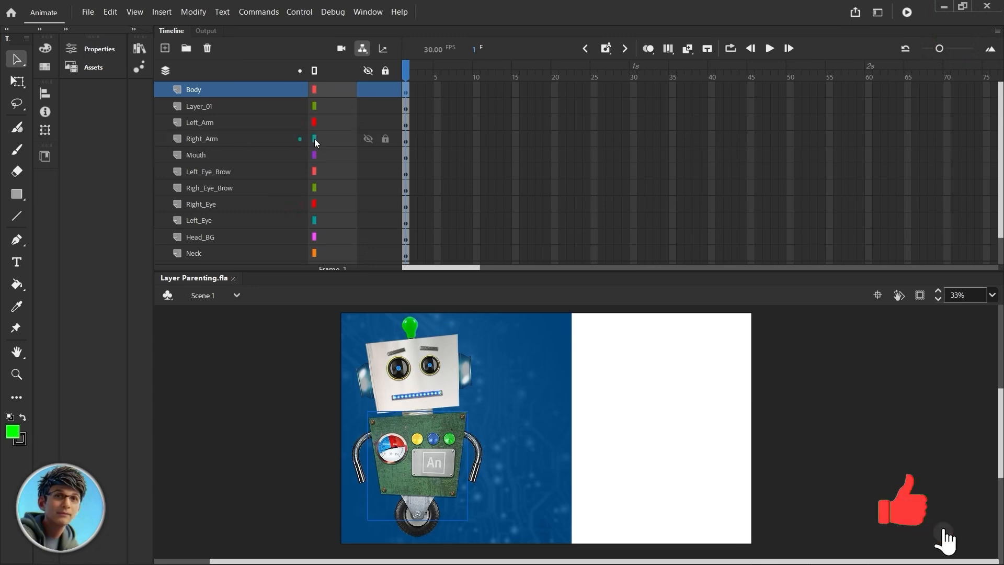
pyautogui.moveTo(313, 142); pyautogui.dragTo(316, 90)
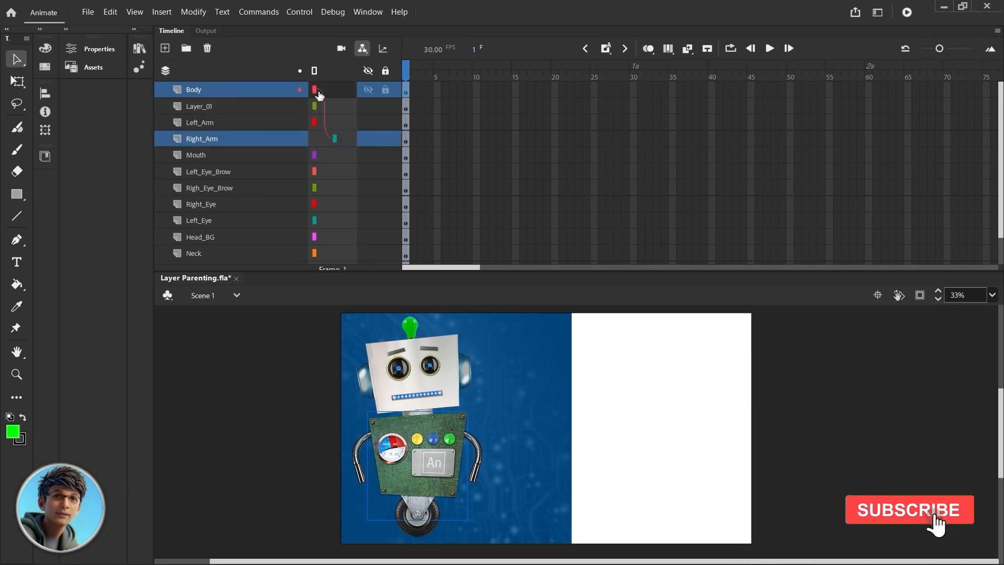
pyautogui.moveTo(317, 128); pyautogui.dragTo(316, 90)
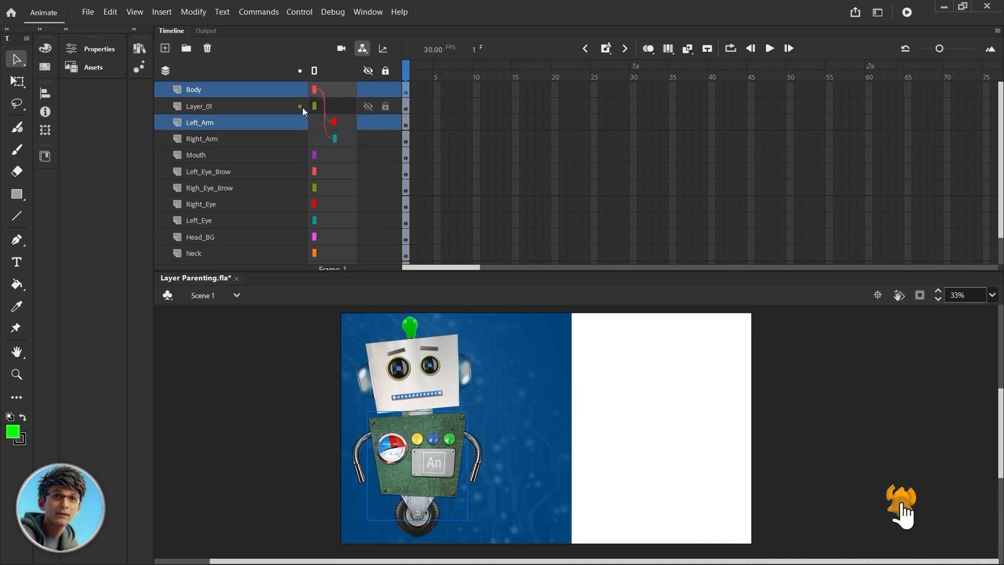
# Rename the Layer_01 layer as wheel.
pyautogui.doubleClick(202, 105)
pyautogui.write('wheel')
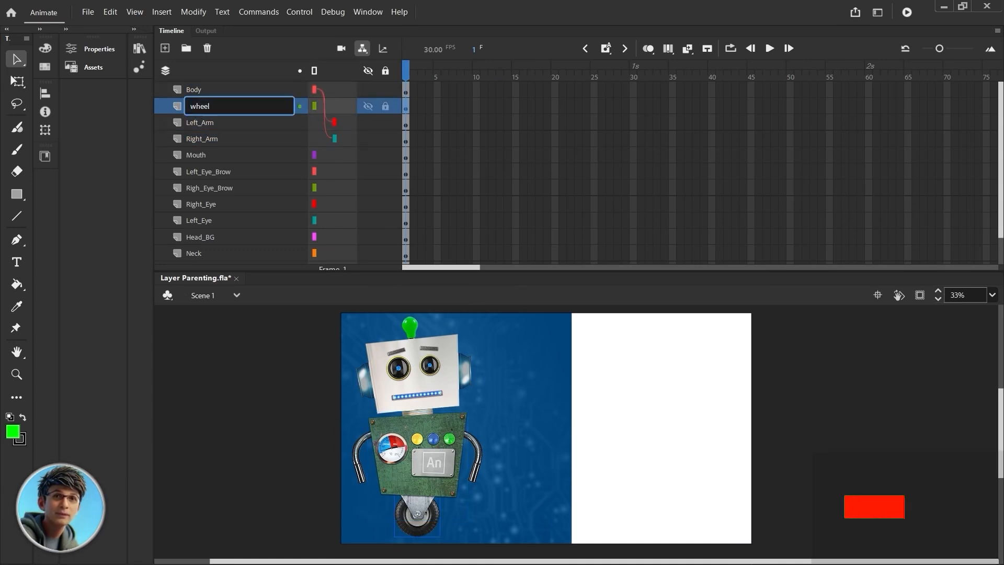
pyautogui.click(232, 135)
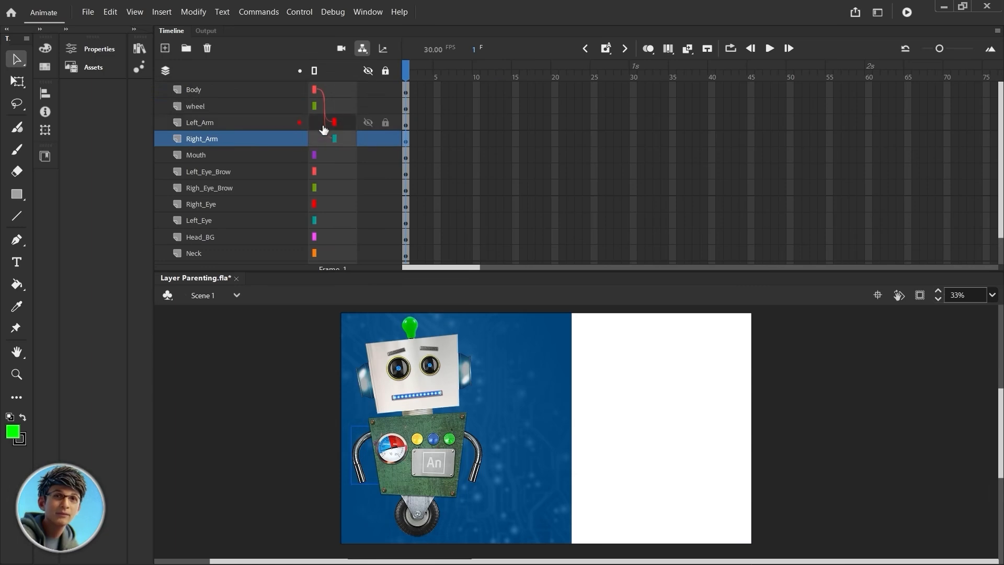
# Parent the wheel layer to Body and shift the robot's body slightly on the stage to test the links.
pyautogui.moveTo(325, 130); pyautogui.dragTo(315, 91)
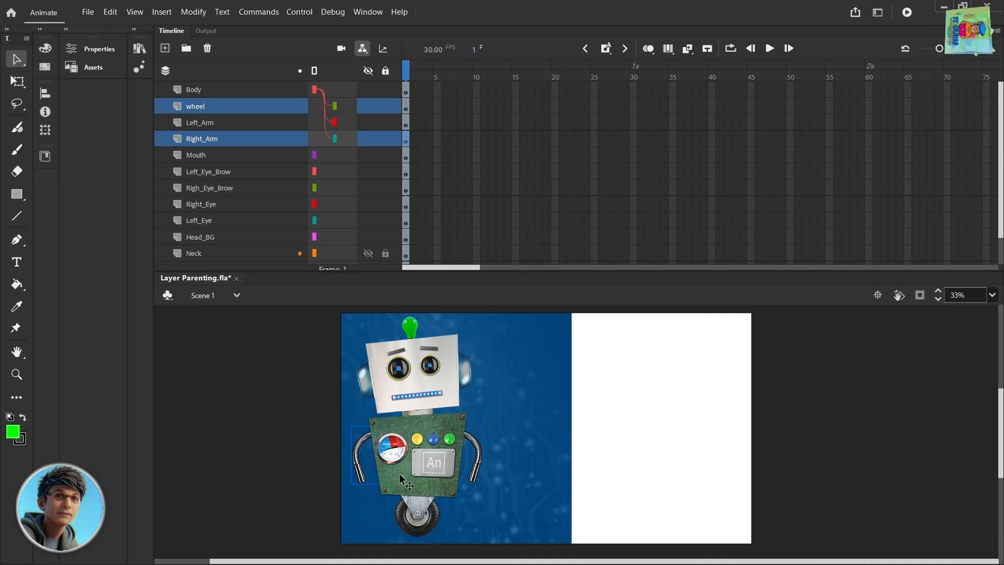
pyautogui.moveTo(399, 473)
pyautogui.mouseDown()
pyautogui.moveTo(491, 481)
pyautogui.moveTo(413, 480)
pyautogui.mouseUp()
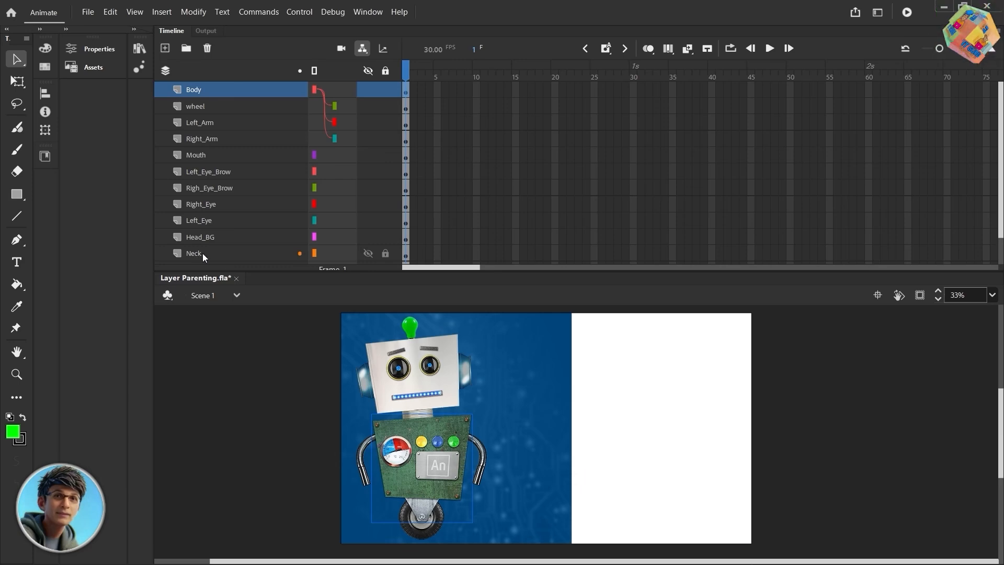
# Enlarge the timeline area, and parent the Neck layer to Body and the Head_BG layer to Neck.
pyautogui.moveTo(311, 271); pyautogui.dragTo(309, 307)
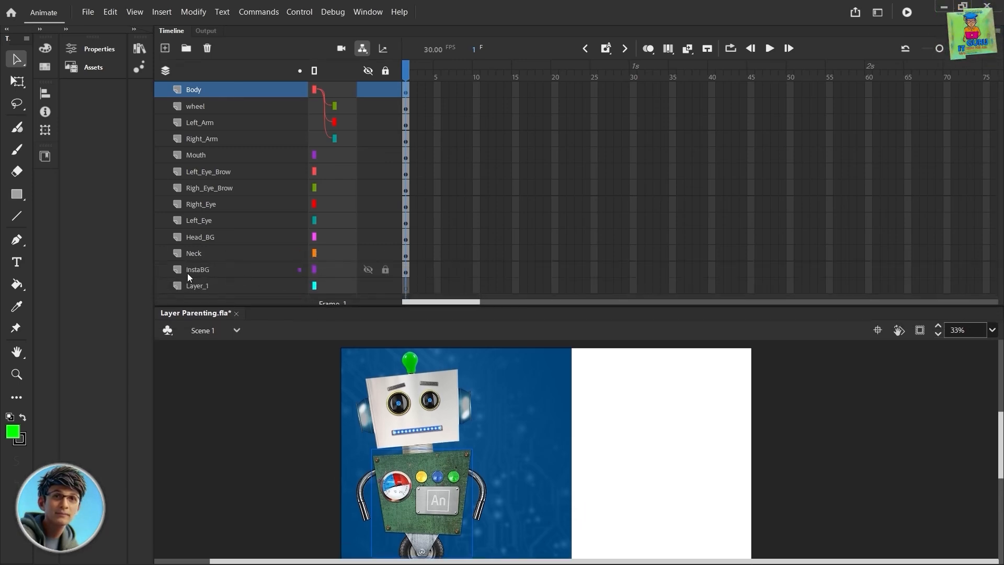
pyautogui.click(314, 254)
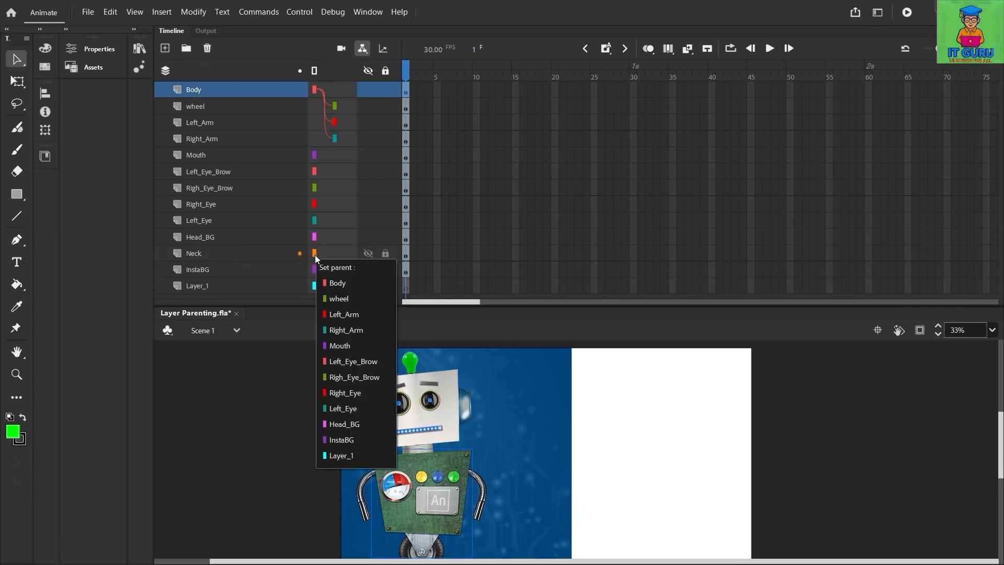
pyautogui.click(315, 254)
pyautogui.moveTo(315, 253); pyautogui.dragTo(317, 95)
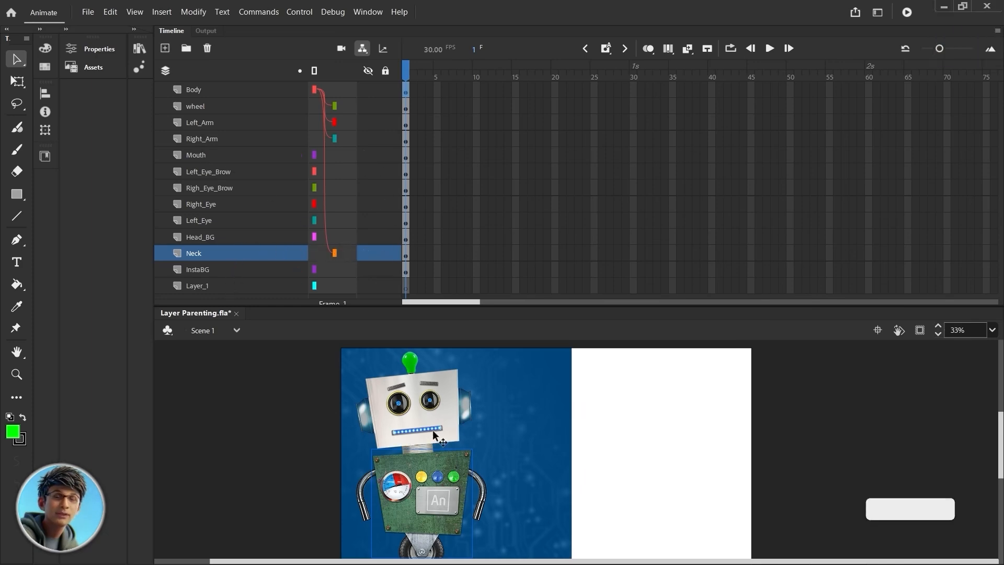
pyautogui.click(204, 238)
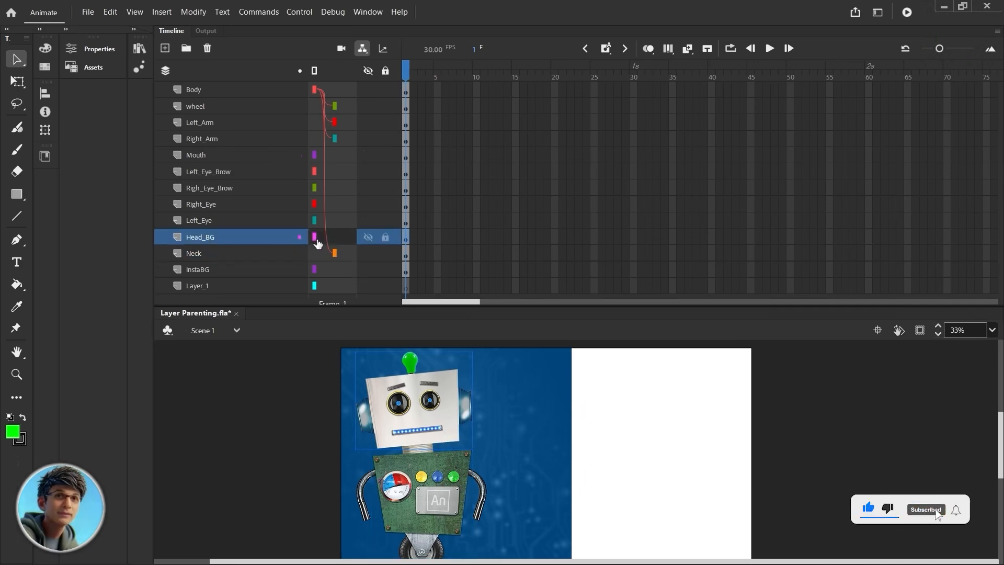
pyautogui.moveTo(314, 237); pyautogui.dragTo(331, 254)
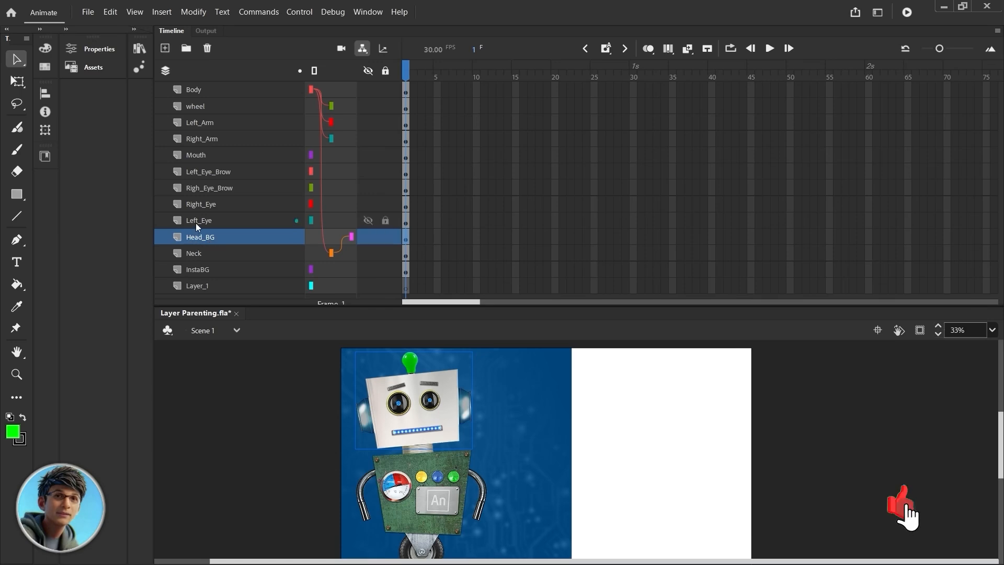
# Parent the Left_Eye layer to Head_BG and the Right_Eye layer to Left_Eye.
pyautogui.moveTo(312, 220); pyautogui.dragTo(351, 237)
pyautogui.moveTo(291, 204)
pyautogui.mouseDown()
pyautogui.moveTo(337, 205)
pyautogui.moveTo(351, 220)
pyautogui.mouseUp()
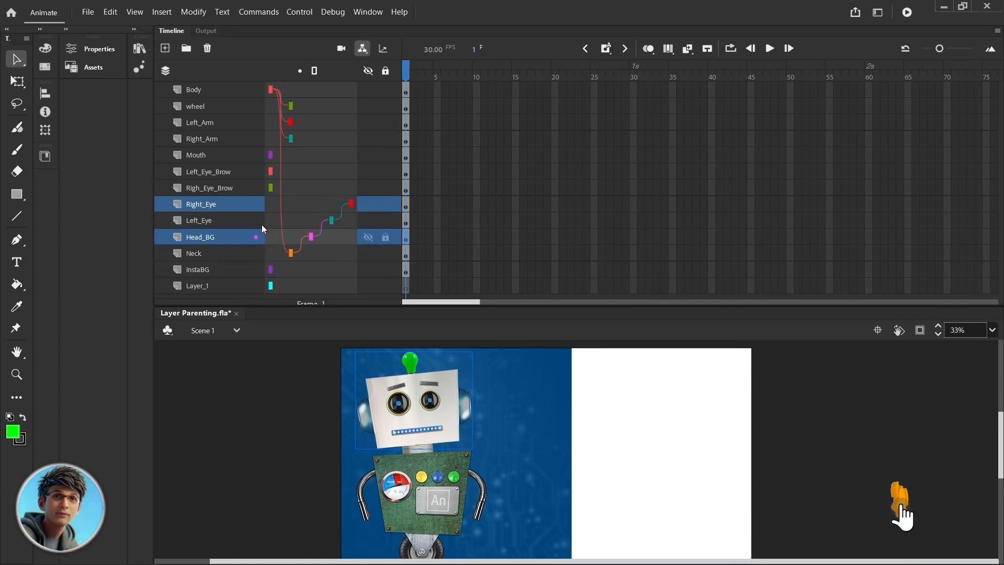
# Parent the Righ_Eye_Brow, Left_Eye_Brow, Mouth and Right_Eye layers to Head_BG.
pyautogui.click(271, 189)
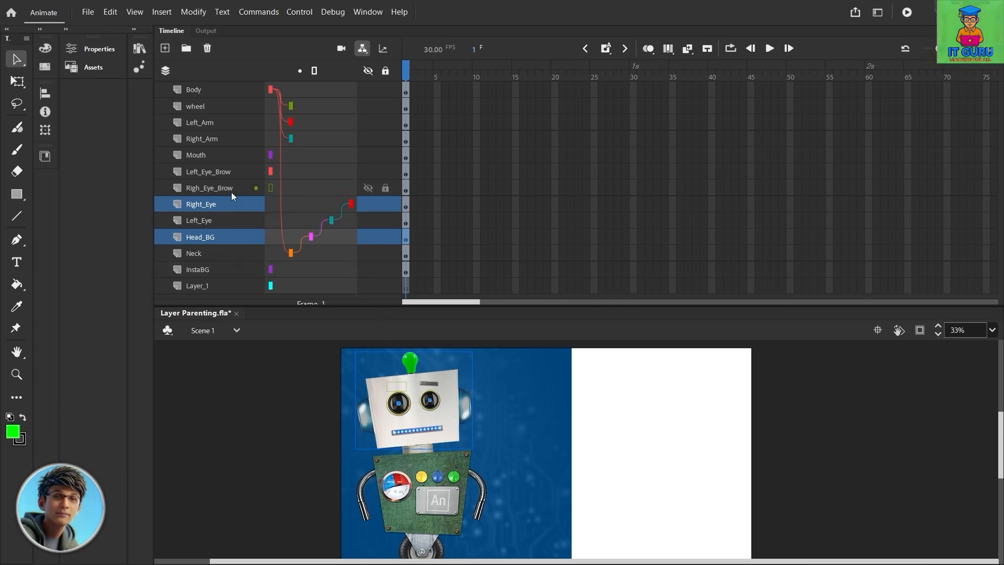
pyautogui.click(271, 190)
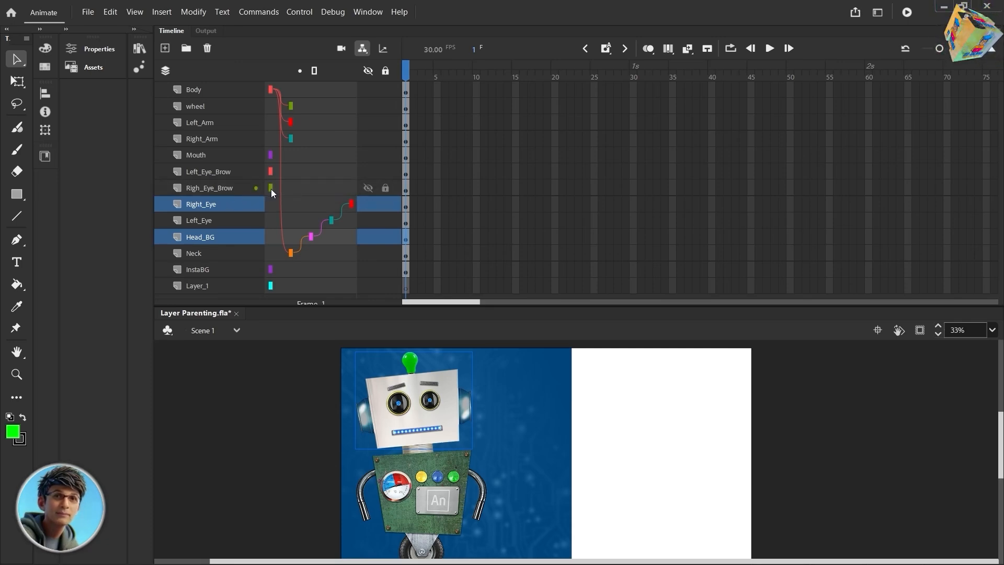
pyautogui.moveTo(271, 189); pyautogui.dragTo(312, 237)
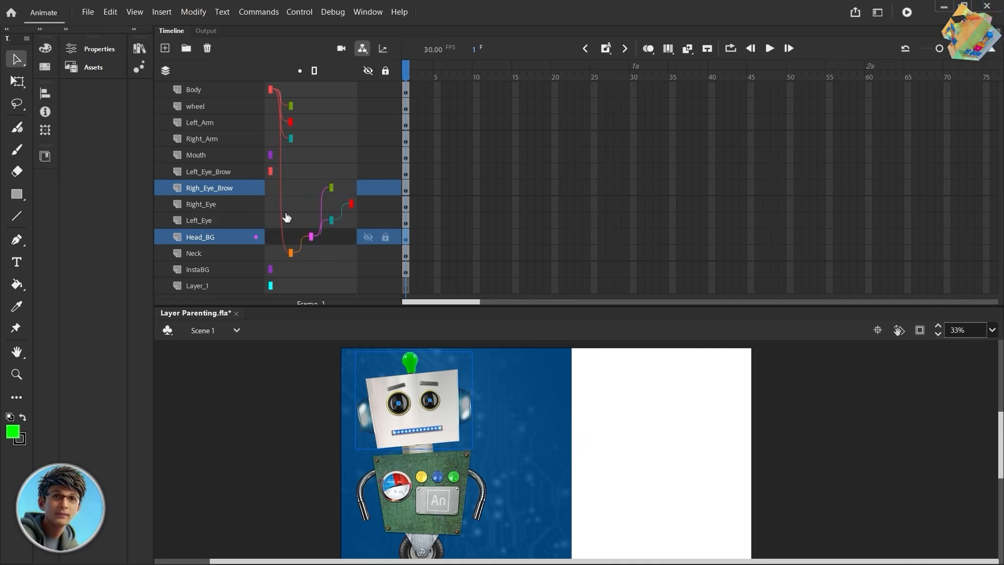
pyautogui.moveTo(270, 171); pyautogui.dragTo(311, 236)
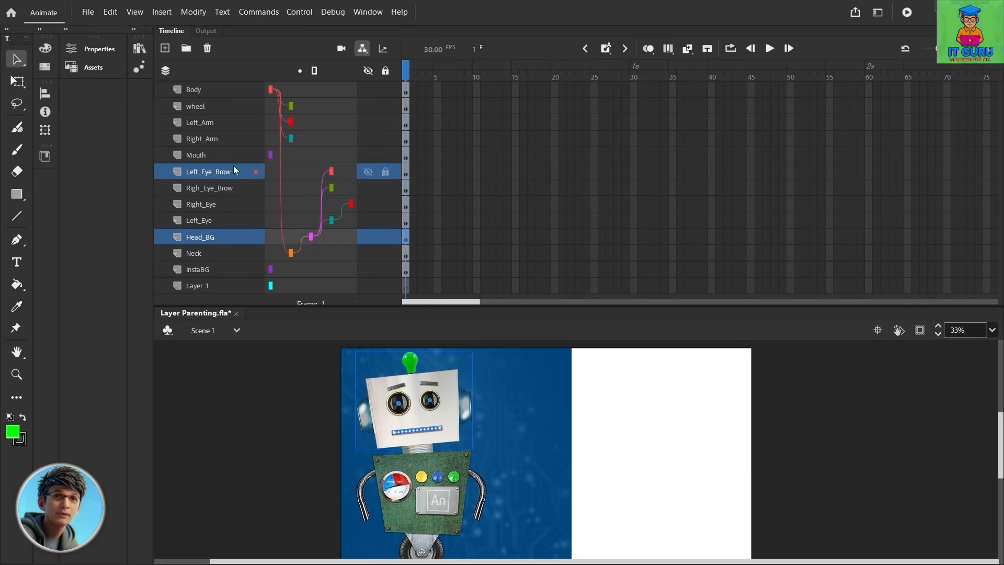
pyautogui.moveTo(270, 154); pyautogui.dragTo(313, 238)
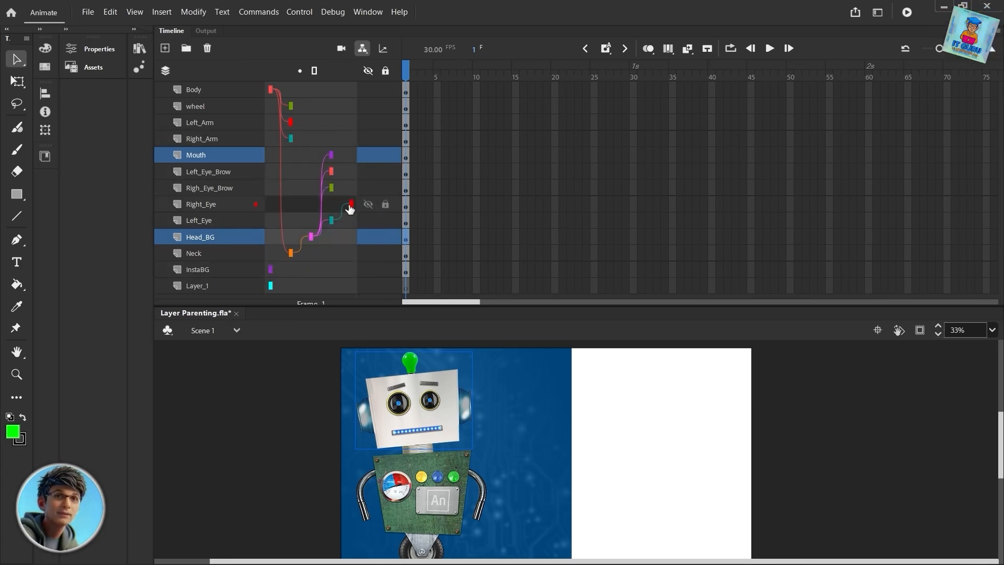
pyautogui.moveTo(352, 208); pyautogui.dragTo(311, 239)
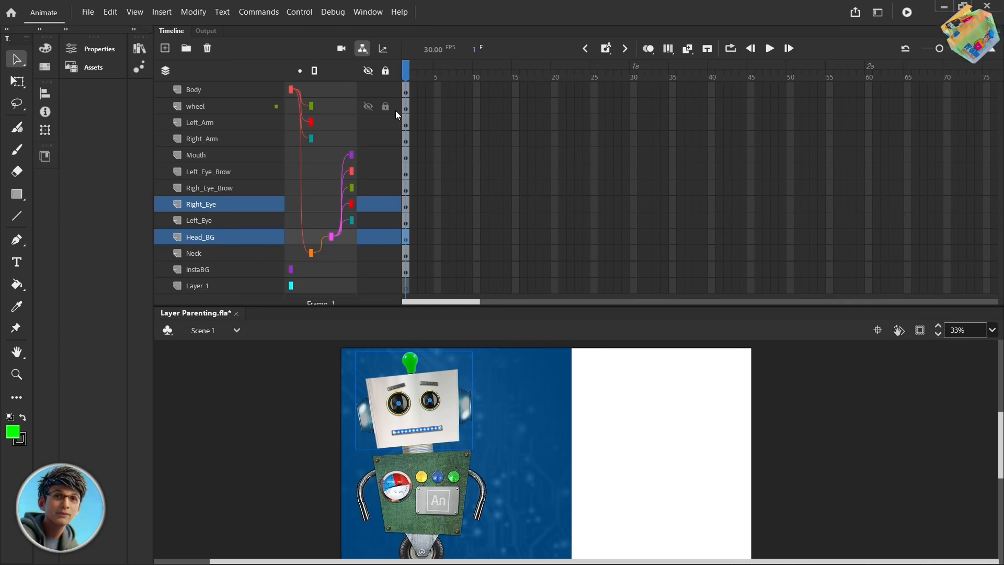
# Move the robot's body slightly up and to the right to test the full hierarchy, and toggle the parenting view off and on.
pyautogui.moveTo(402, 110); pyautogui.dragTo(458, 110)
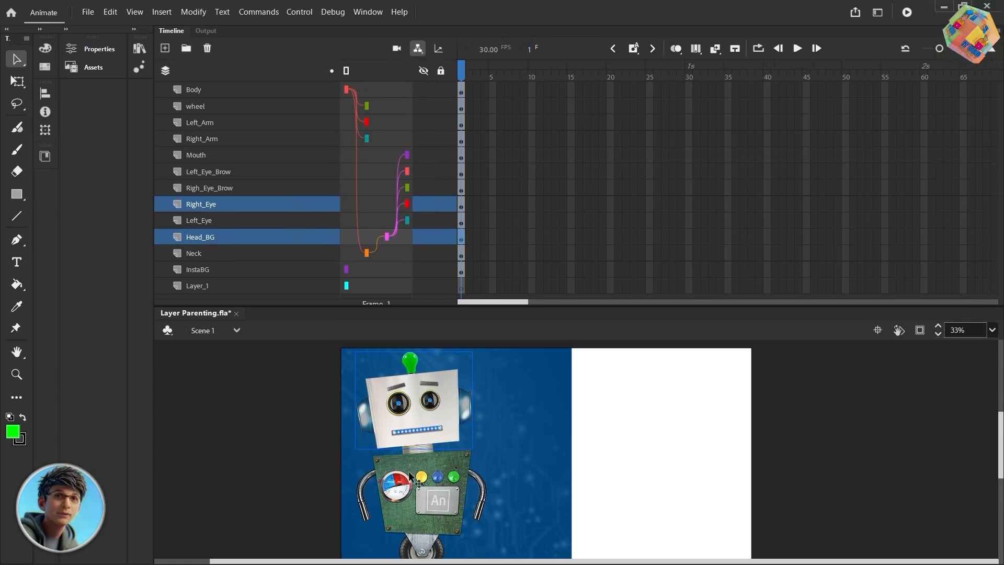
pyautogui.click(410, 515)
pyautogui.moveTo(409, 517); pyautogui.dragTo(428, 510)
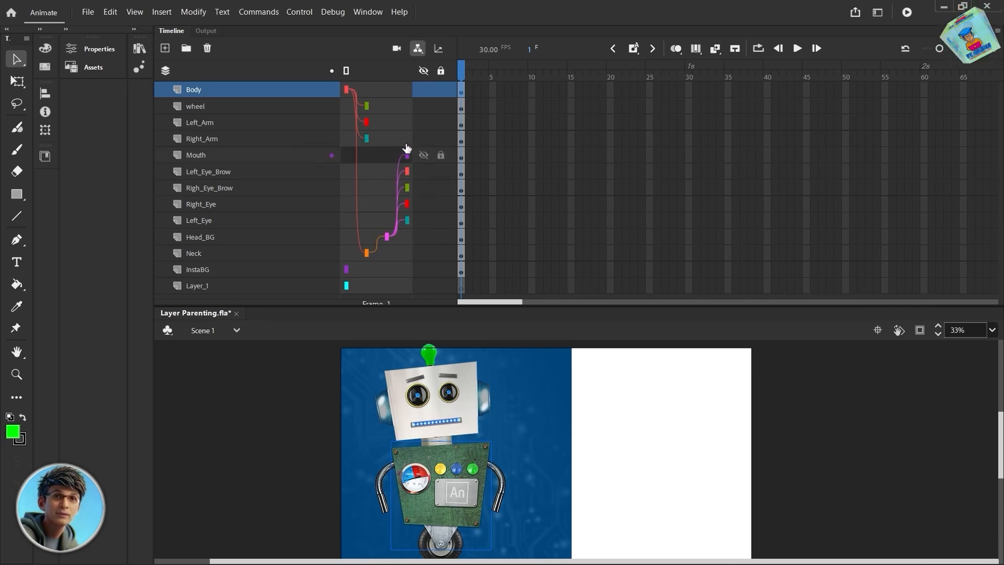
pyautogui.click(418, 49)
pyautogui.click(418, 48)
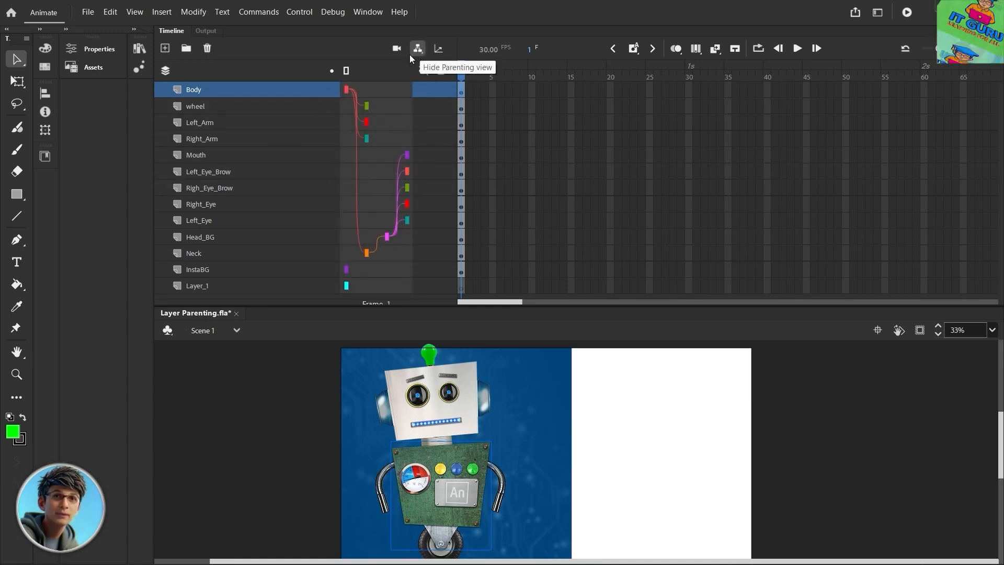